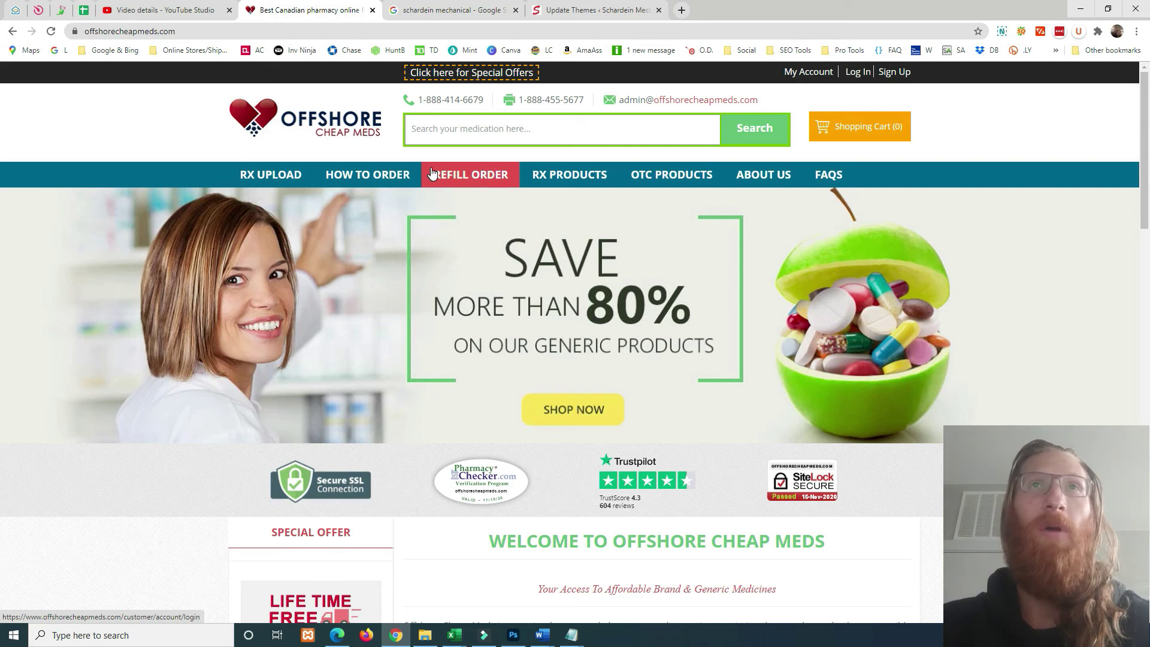
# From the 'schardein mechanical' Google results, open the business panel's Website link in a new tab
pyautogui.click(452, 9)
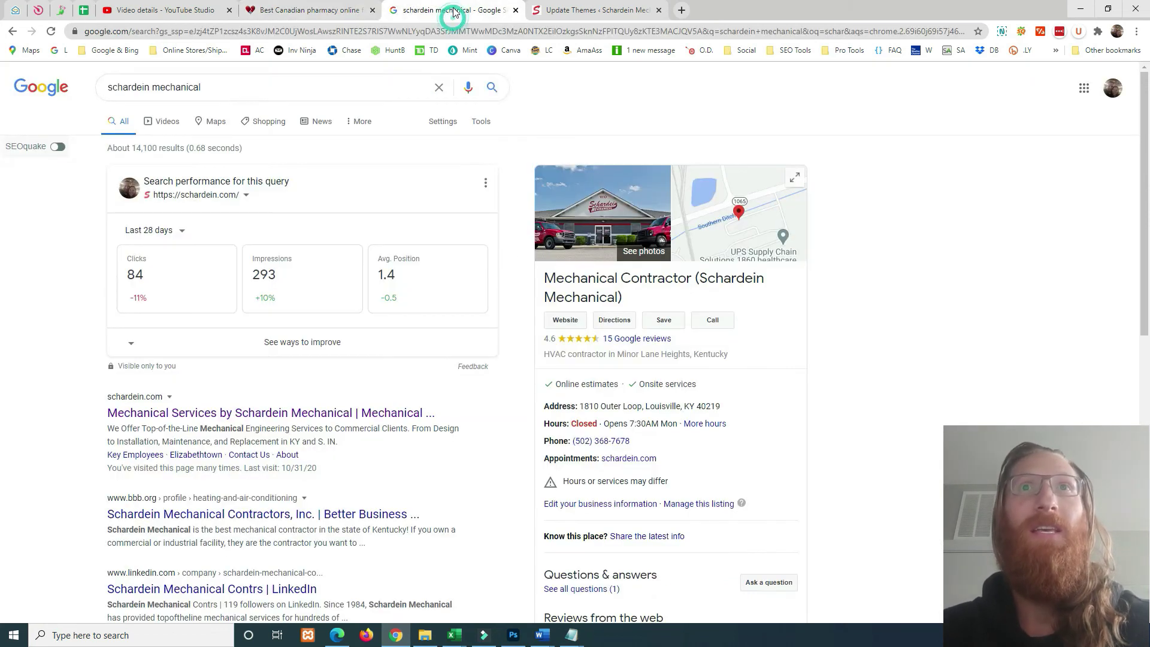
pyautogui.rightClick(571, 322)
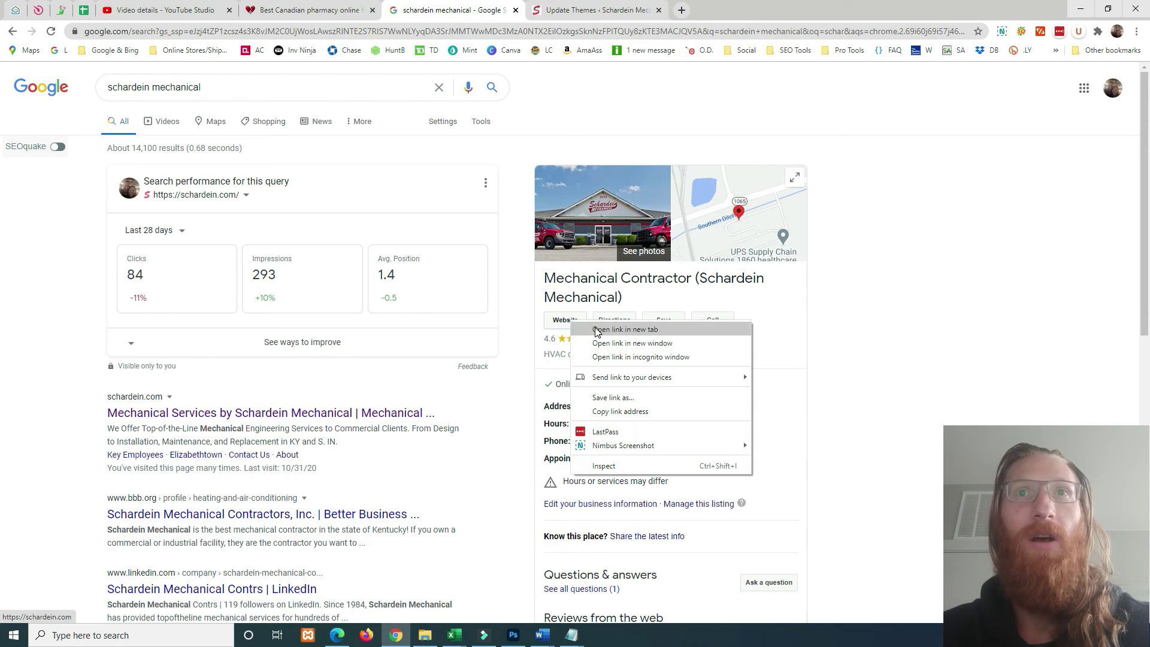
pyautogui.click(599, 330)
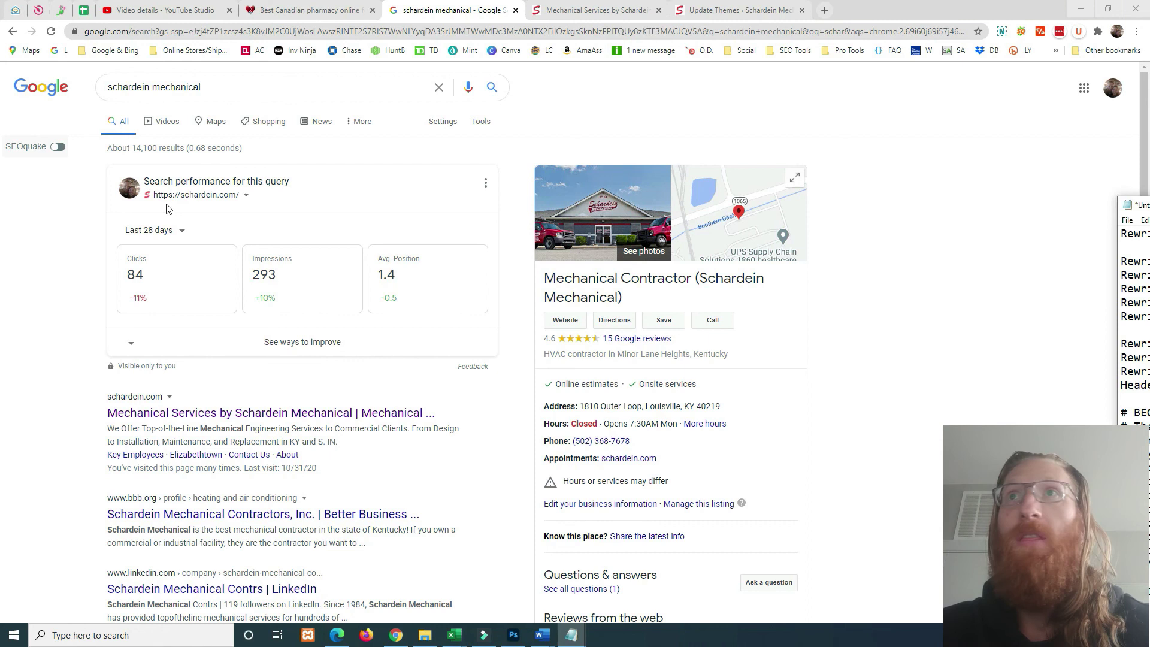
# Bring Notepad over the browser and mark the injected rewrite block ending at [L,S=10000]
pyautogui.moveTo(1149, 204); pyautogui.dragTo(429, 92)
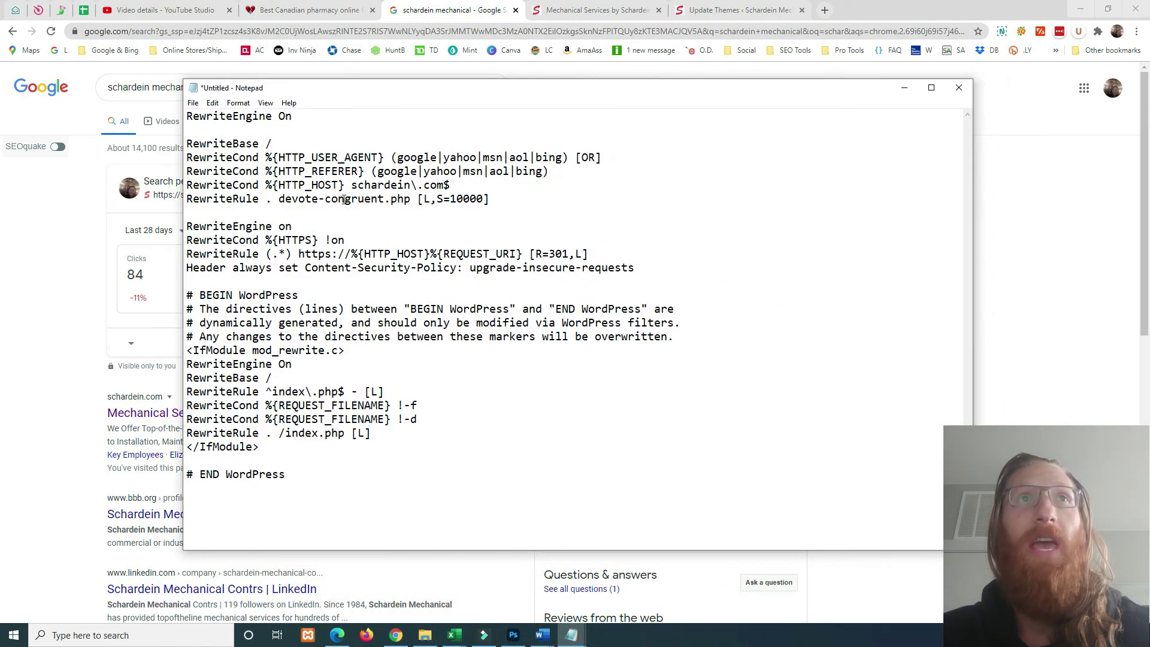
pyautogui.moveTo(188, 116); pyautogui.dragTo(294, 474)
pyautogui.click(321, 462)
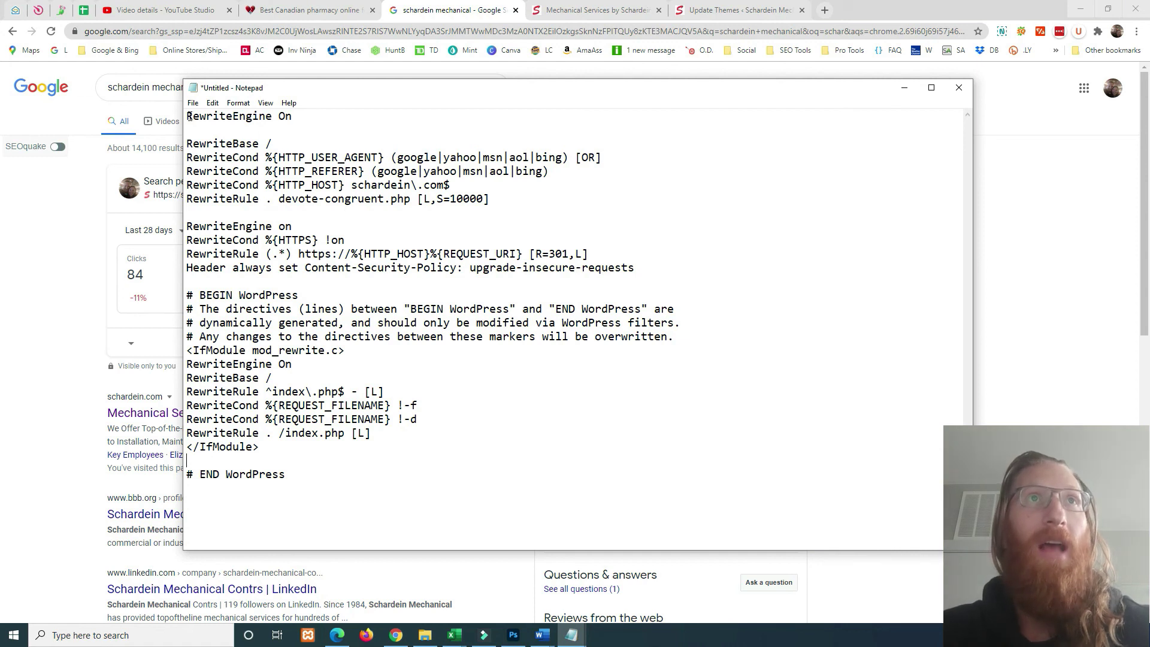
pyautogui.moveTo(189, 115); pyautogui.dragTo(501, 203)
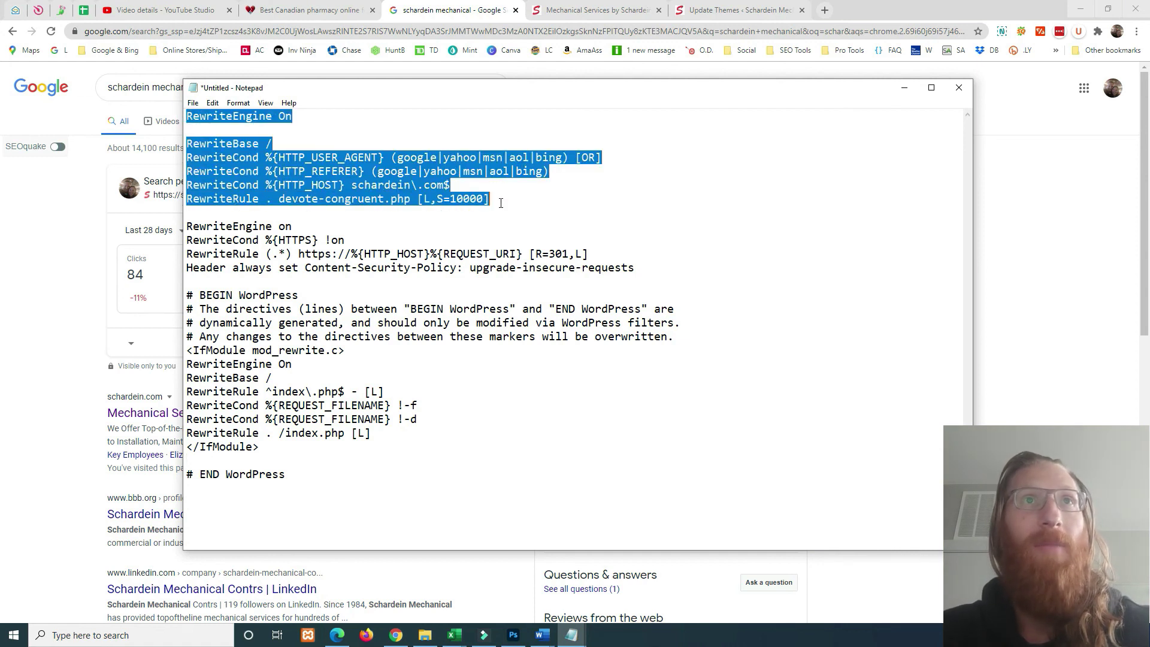
pyautogui.click(463, 217)
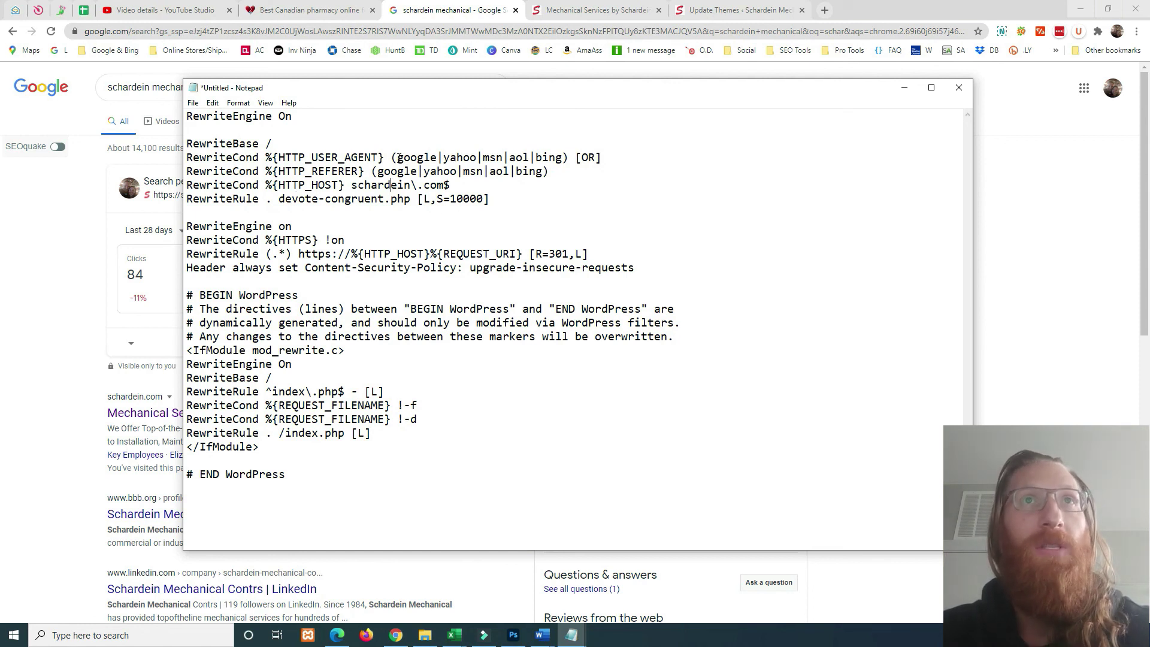
# Highlight google, the search-engine referer list, schardein and the devote-congruent.php redirect target
pyautogui.moveTo(397, 157); pyautogui.dragTo(430, 157)
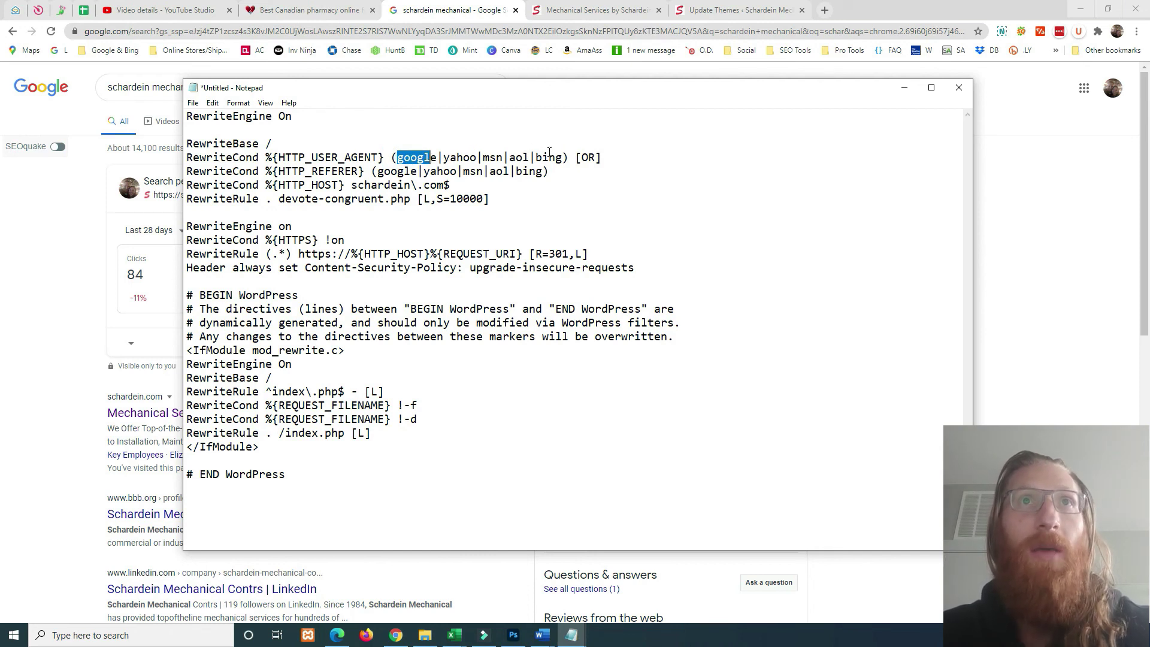
pyautogui.moveTo(398, 171); pyautogui.dragTo(516, 172)
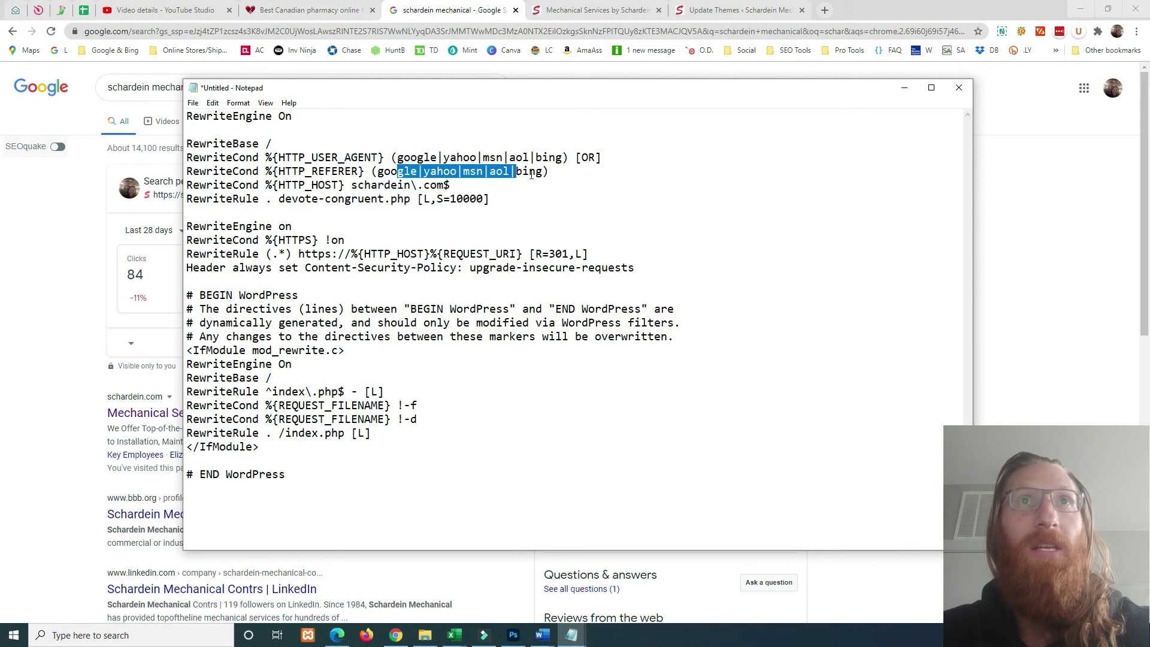
pyautogui.moveTo(352, 186); pyautogui.dragTo(407, 186)
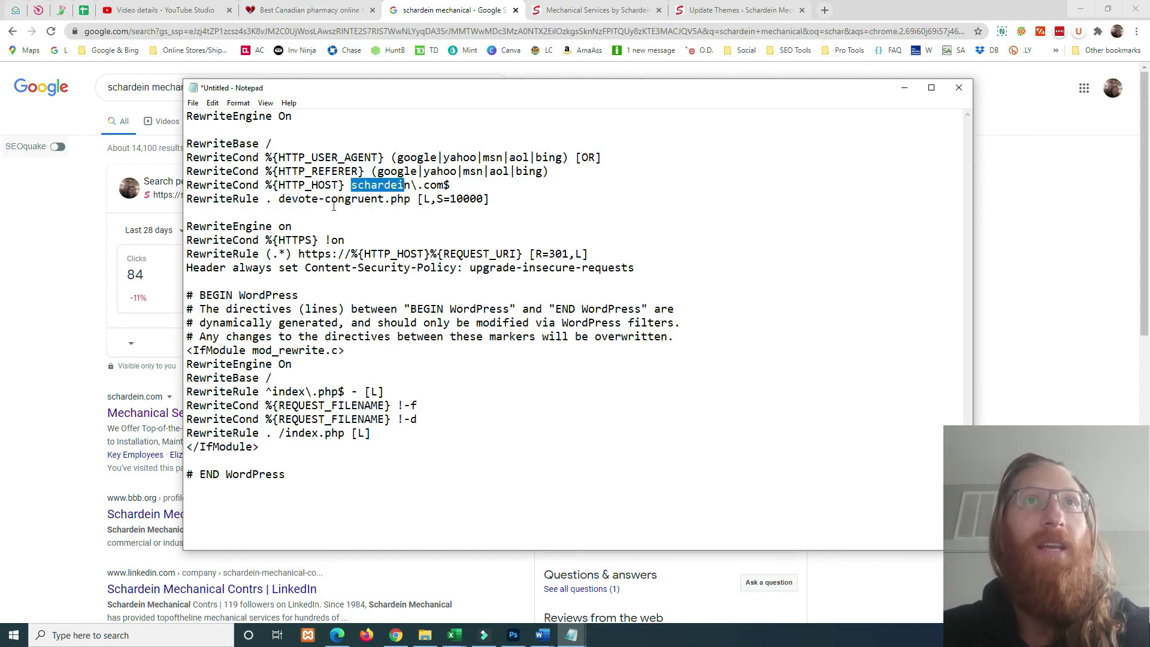
pyautogui.moveTo(279, 199); pyautogui.dragTo(477, 200)
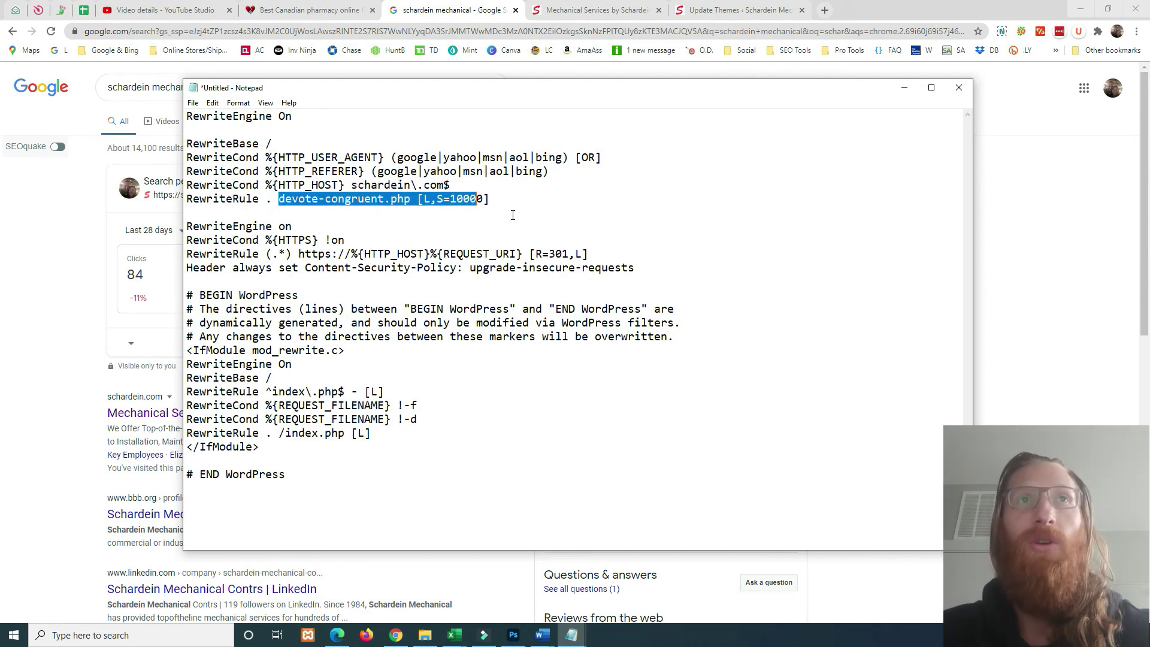
pyautogui.click(414, 194)
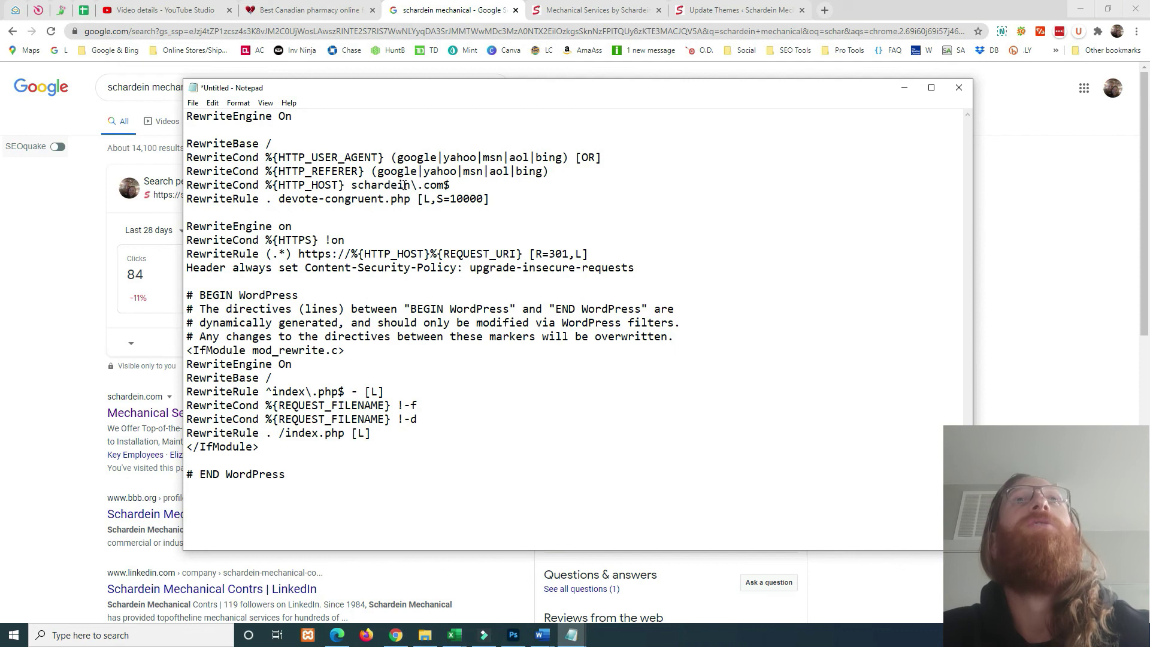
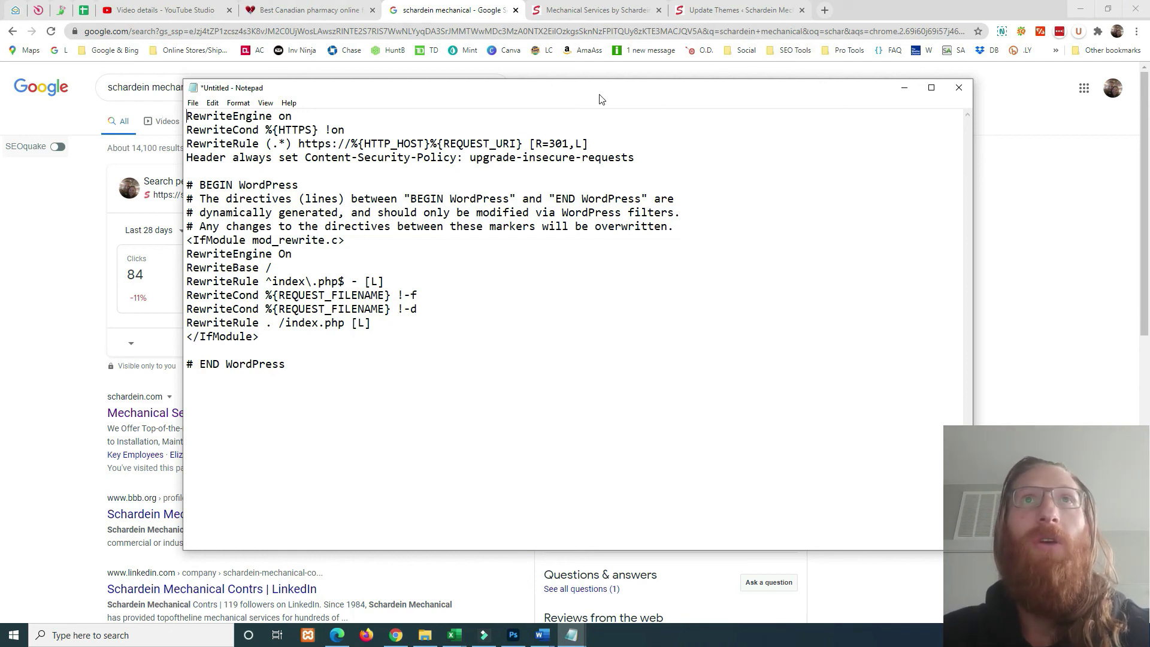
# Leave the theme update results for the Dashboard home and its 'PHP update required' warning
pyautogui.hotkey('alt', 'Tab')
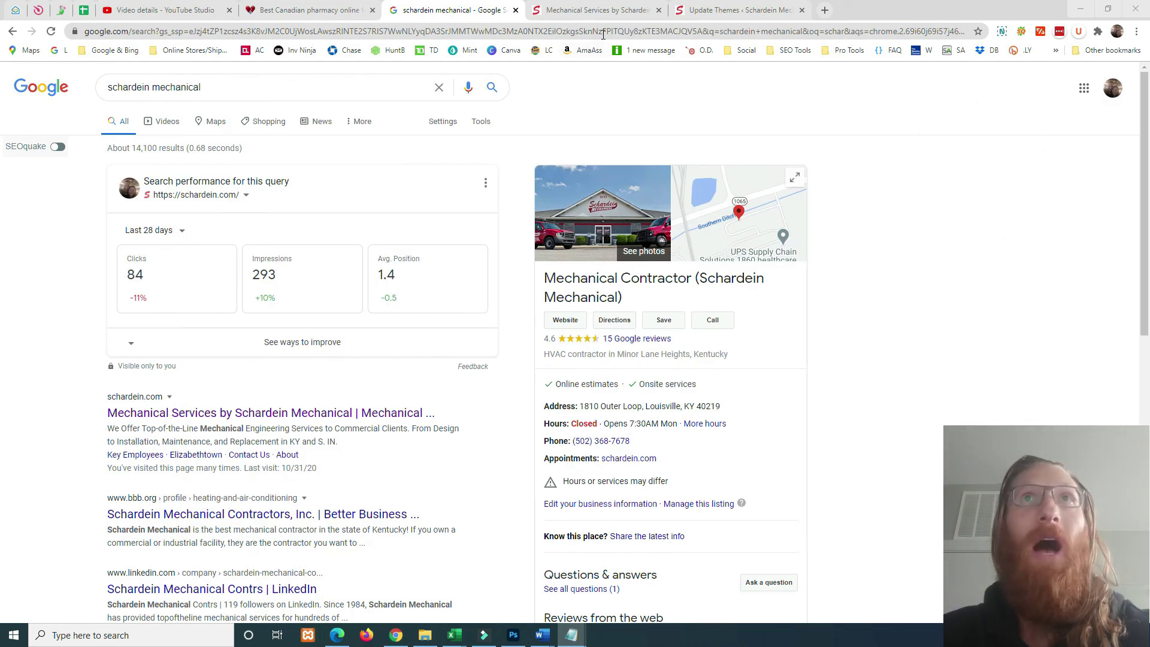
pyautogui.click(607, 9)
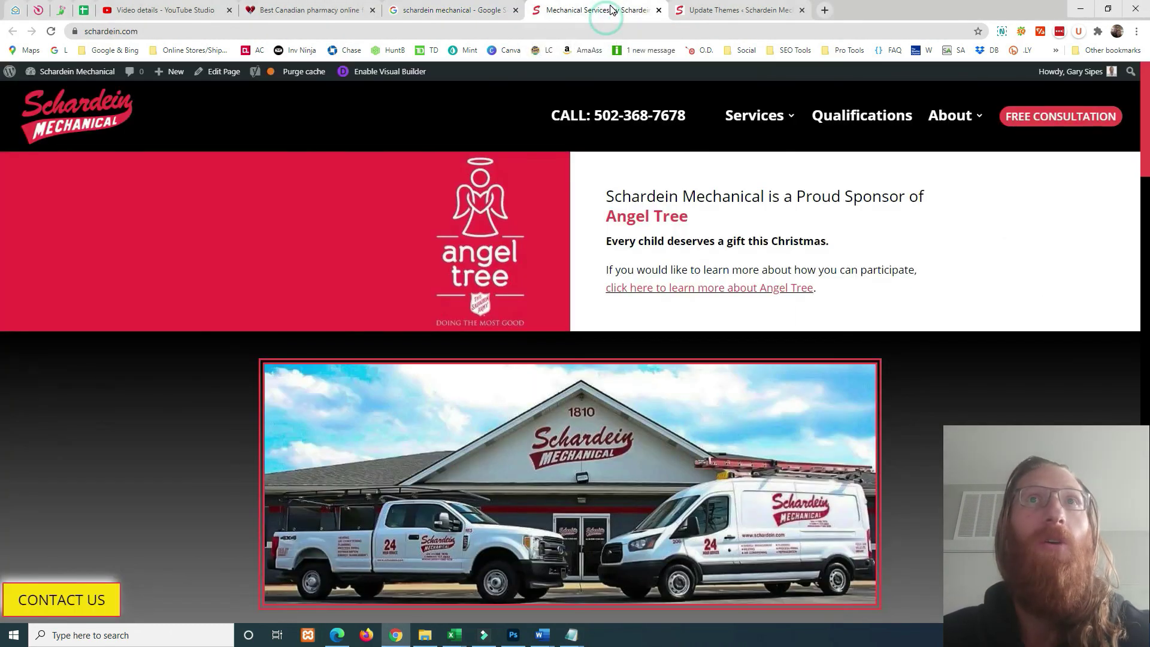
pyautogui.click(737, 7)
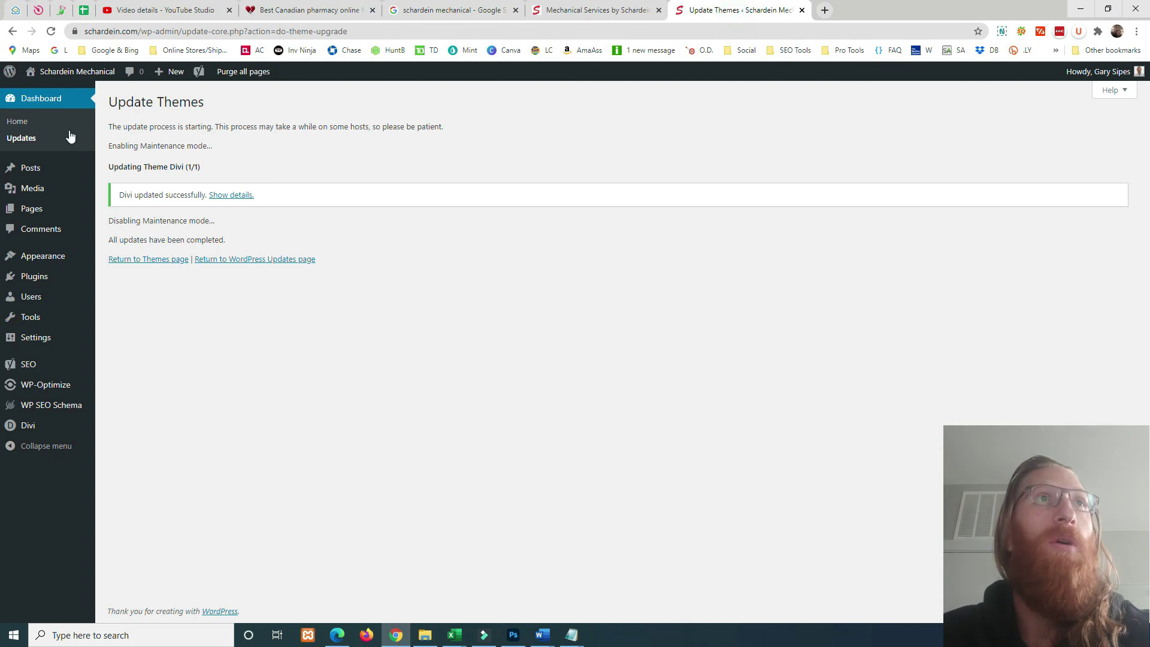
pyautogui.click(18, 122)
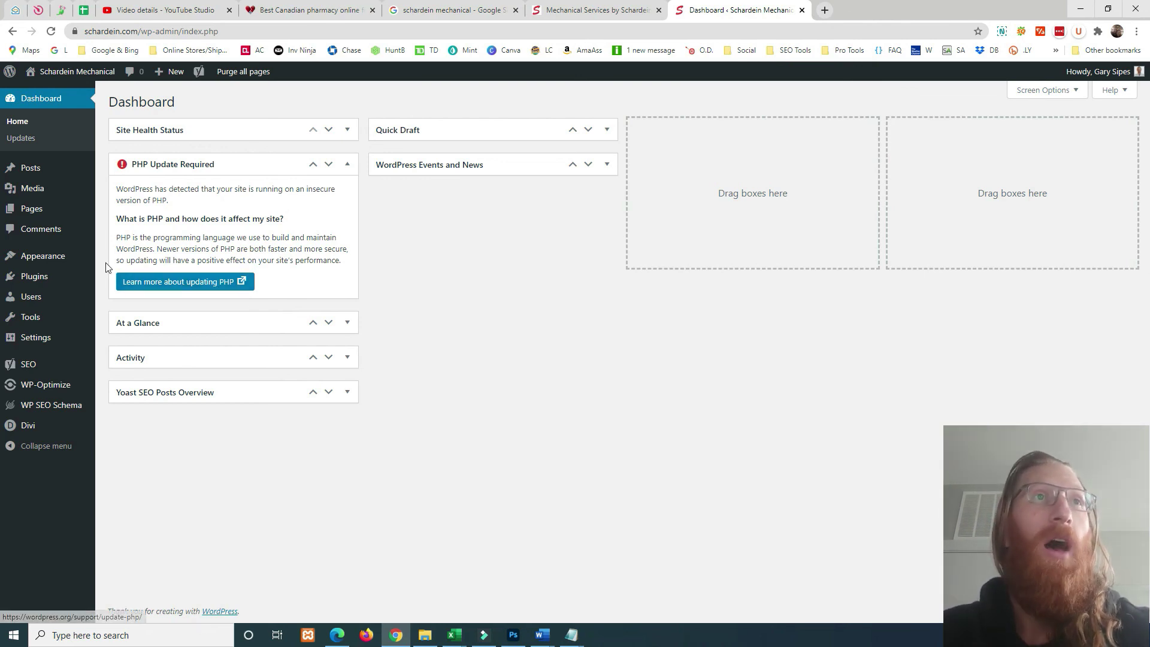
pyautogui.moveTo(42, 318)
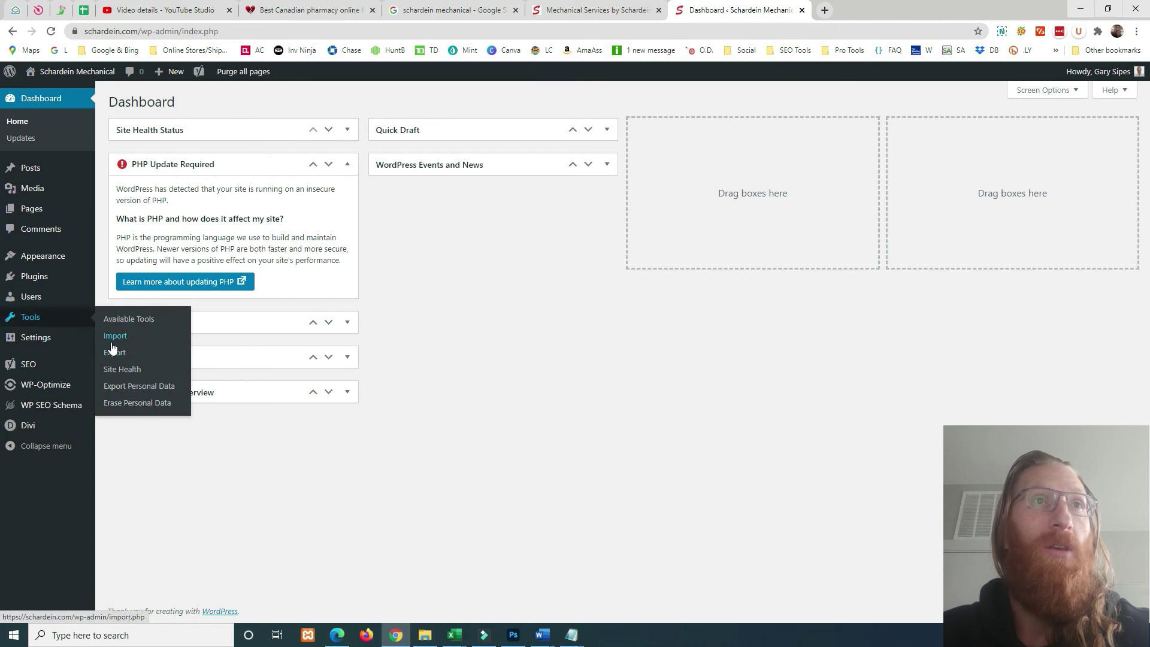
# Open Site Health and expand the critical issue: PHP 5.6.27 is outdated, 7.4 recommended
pyautogui.click(129, 369)
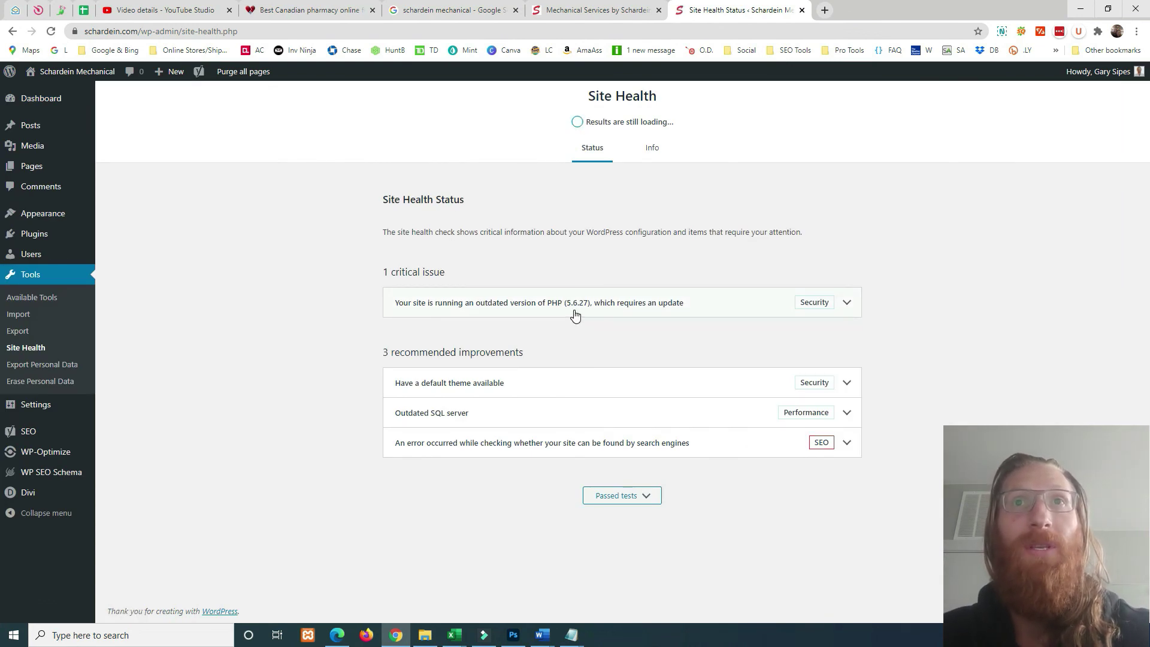
pyautogui.click(844, 303)
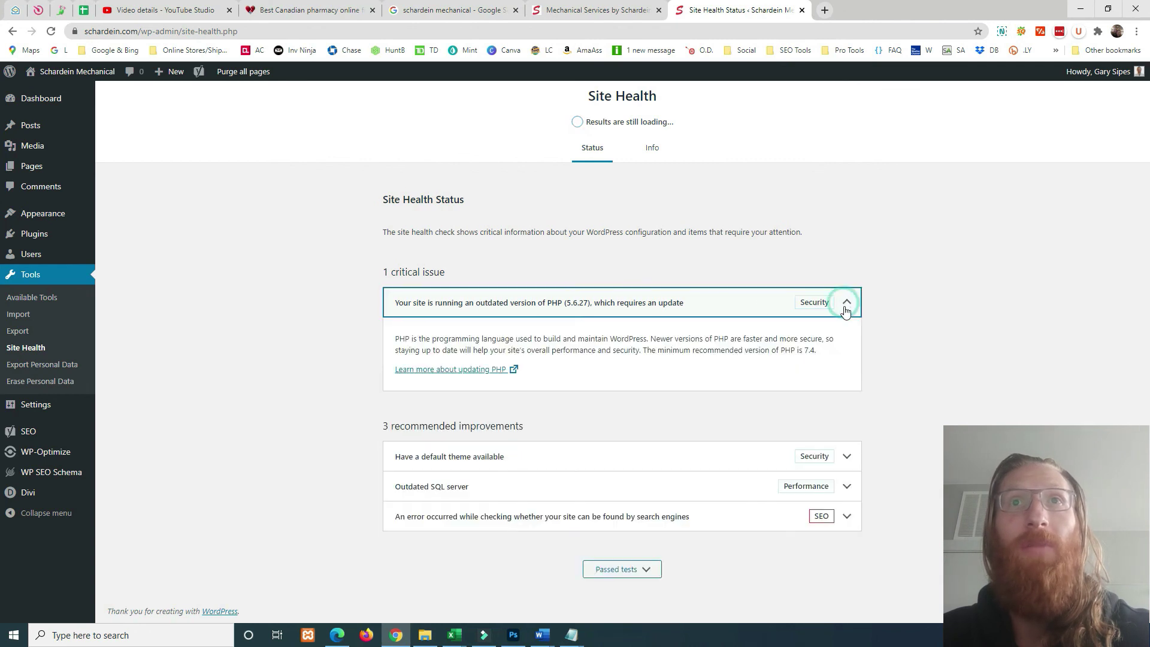
pyautogui.doubleClick(809, 350)
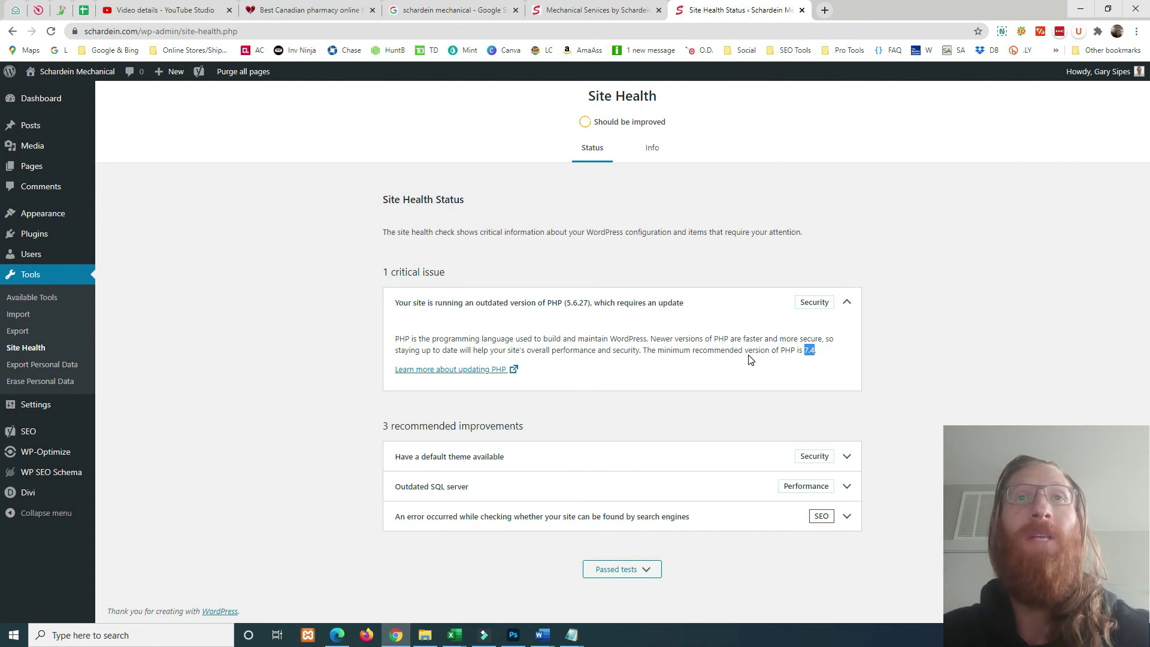
pyautogui.click(636, 333)
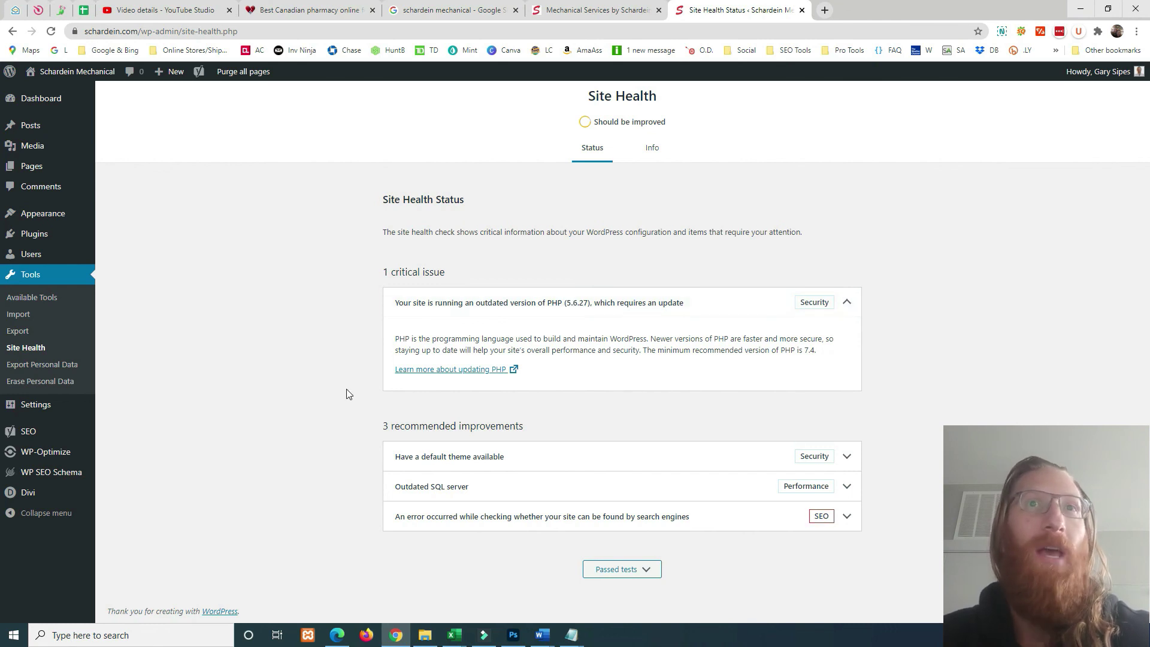
pyautogui.moveTo(38, 435)
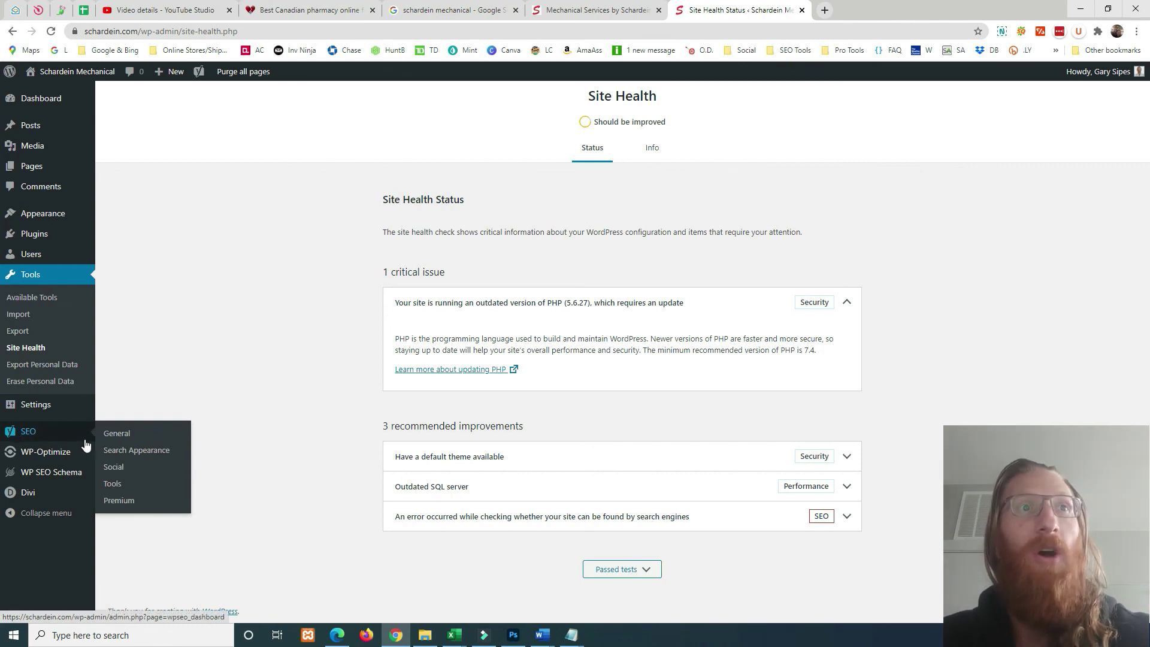
# Open the Yoast SEO file editor and select the first four .htaccess lines
pyautogui.click(113, 487)
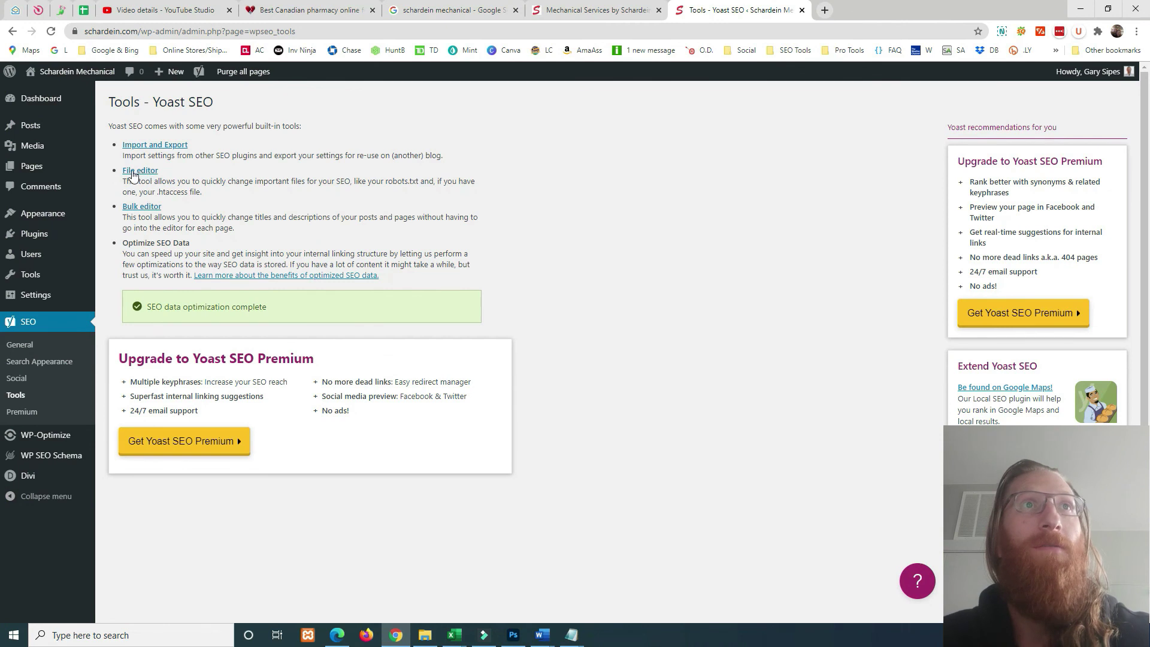
pyautogui.click(140, 172)
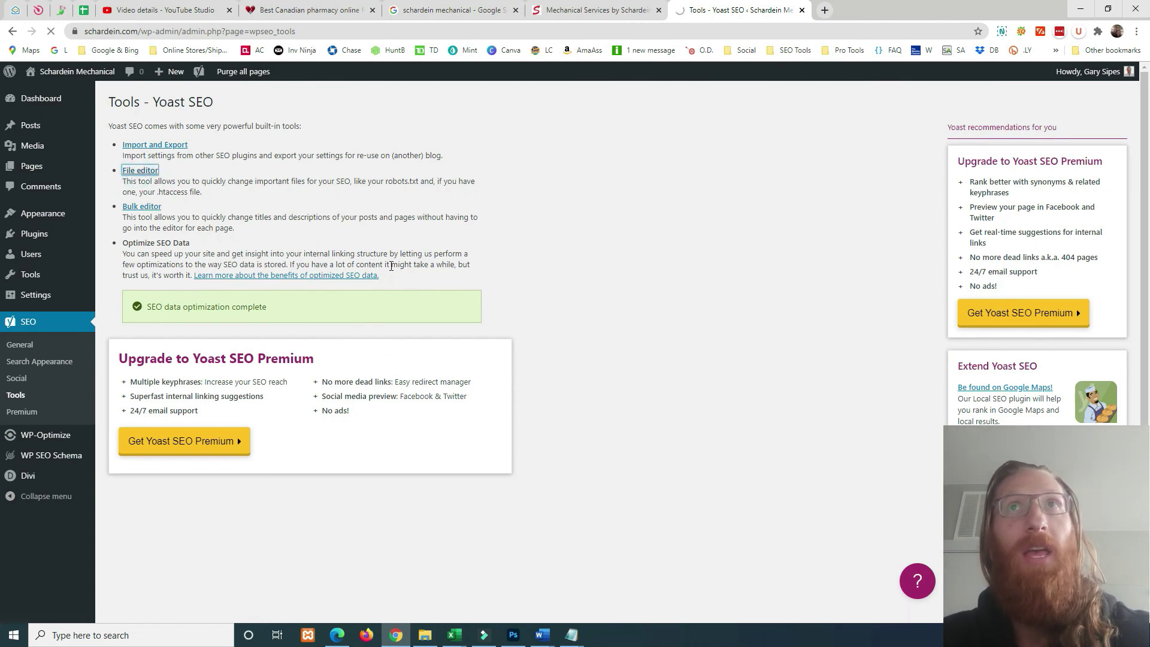
pyautogui.scroll(-2, 430, 366)
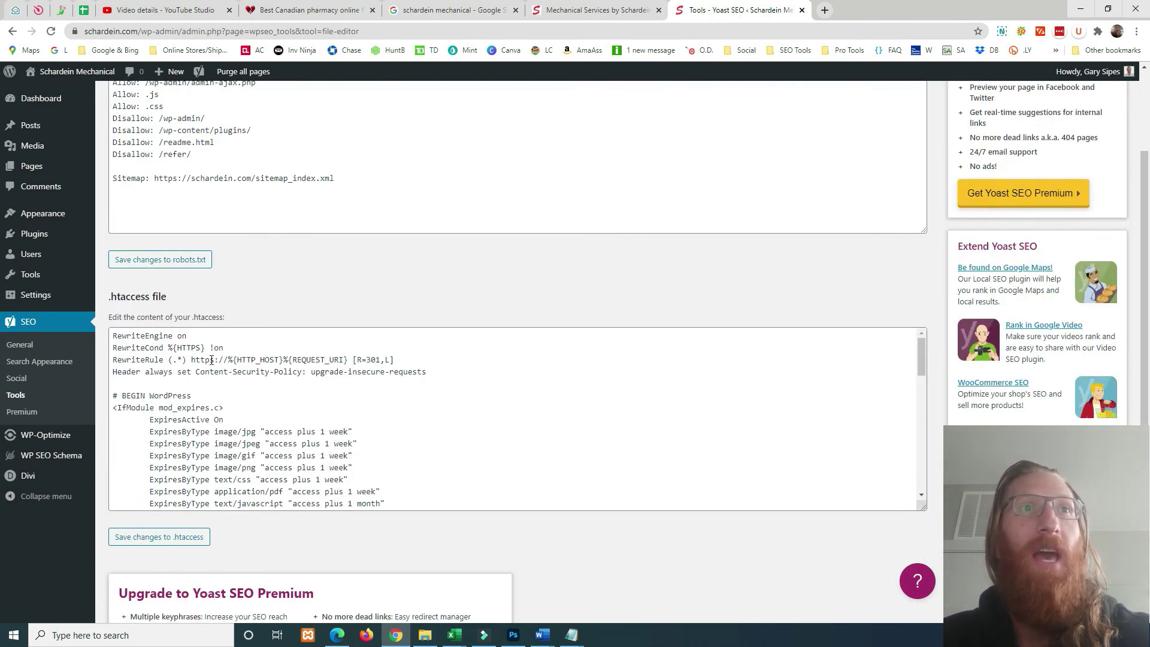
pyautogui.moveTo(113, 336); pyautogui.dragTo(428, 372)
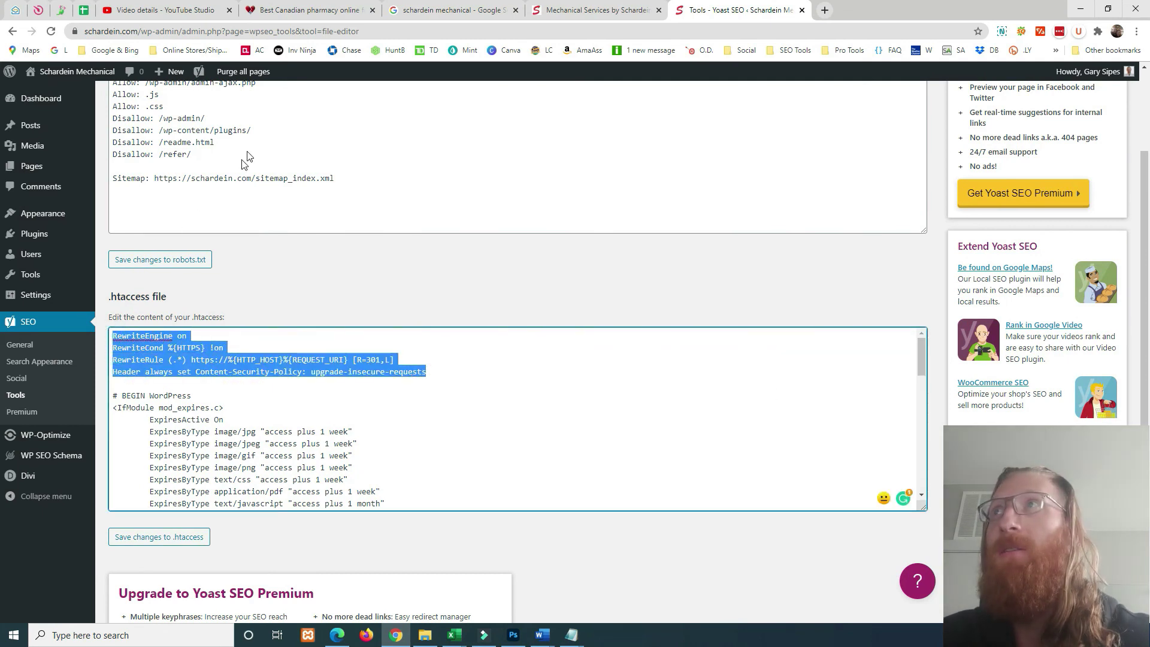
# Compare the .htaccess rules with the saved Notepad copy, then bring up the 'schardein mechanical' Google results
pyautogui.hotkey('alt', 'Tab')
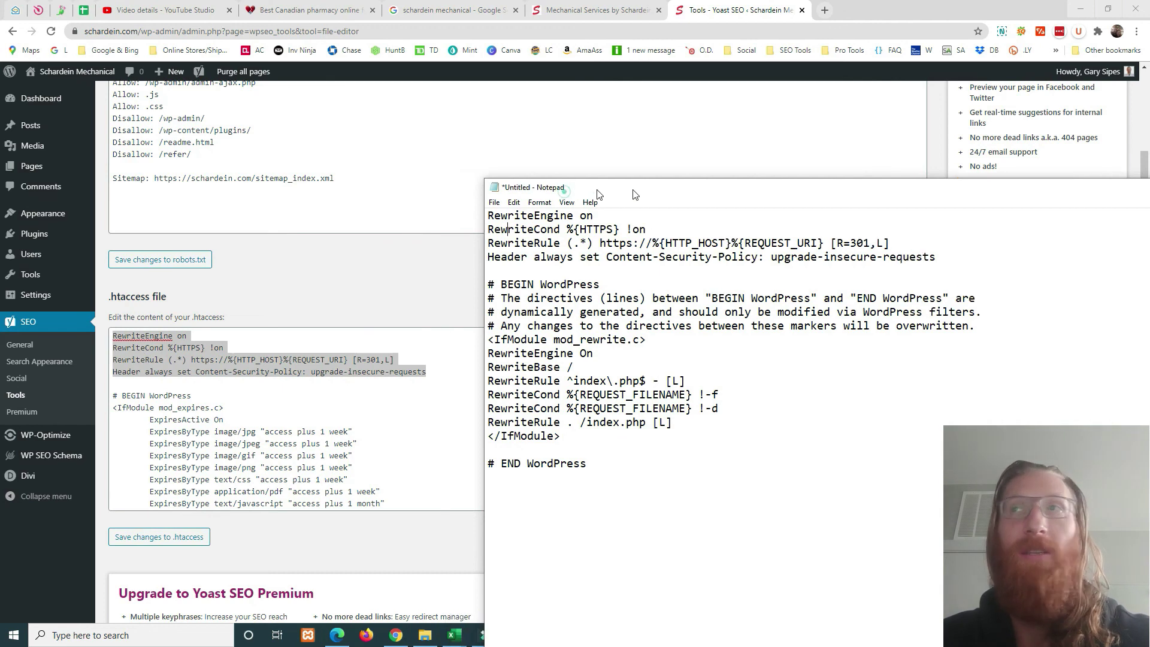
pyautogui.click(277, 193)
pyautogui.scroll(-7, 366, 417)
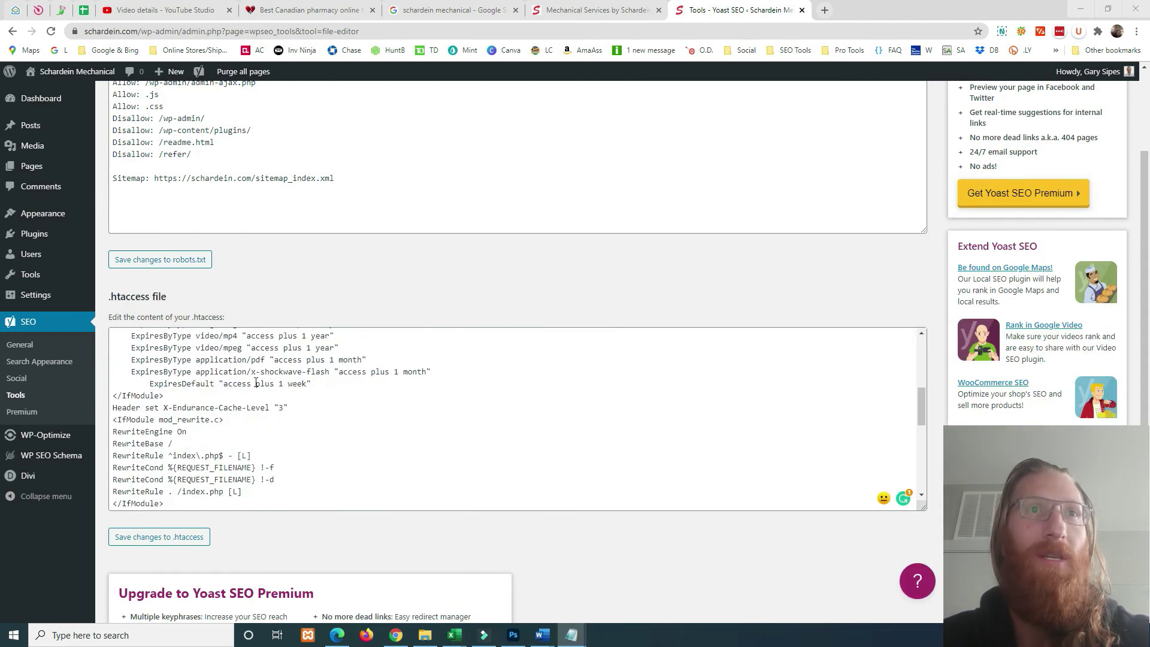
pyautogui.scroll(10, 210, 366)
pyautogui.scroll(-8, 267, 391)
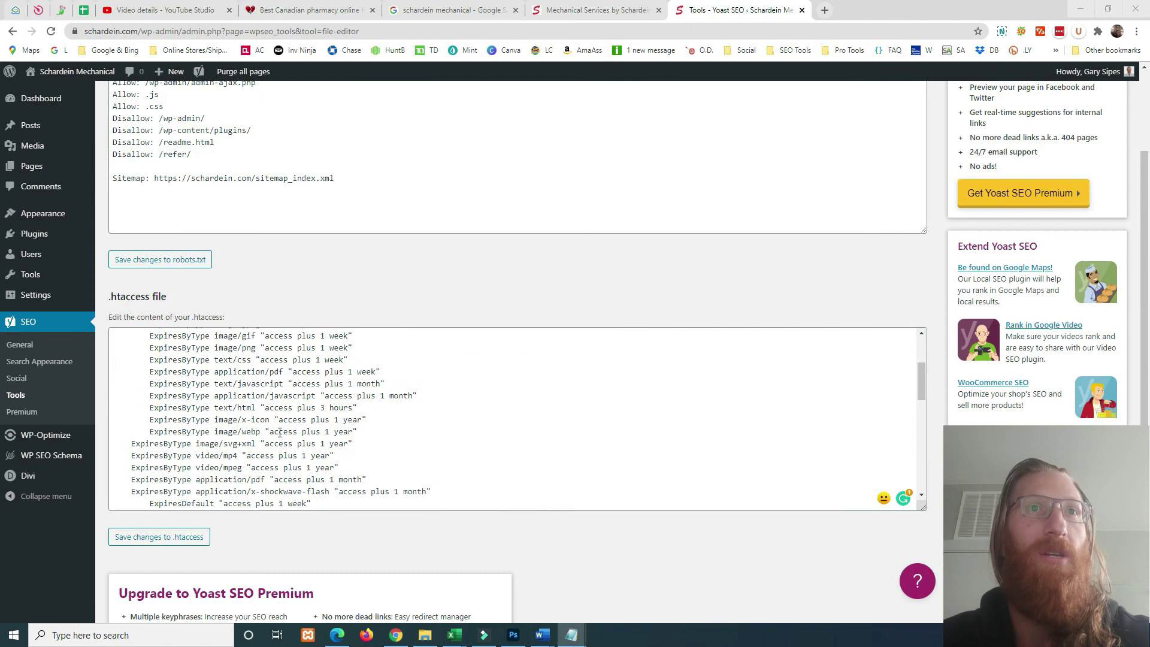
pyautogui.scroll(-10, 267, 391)
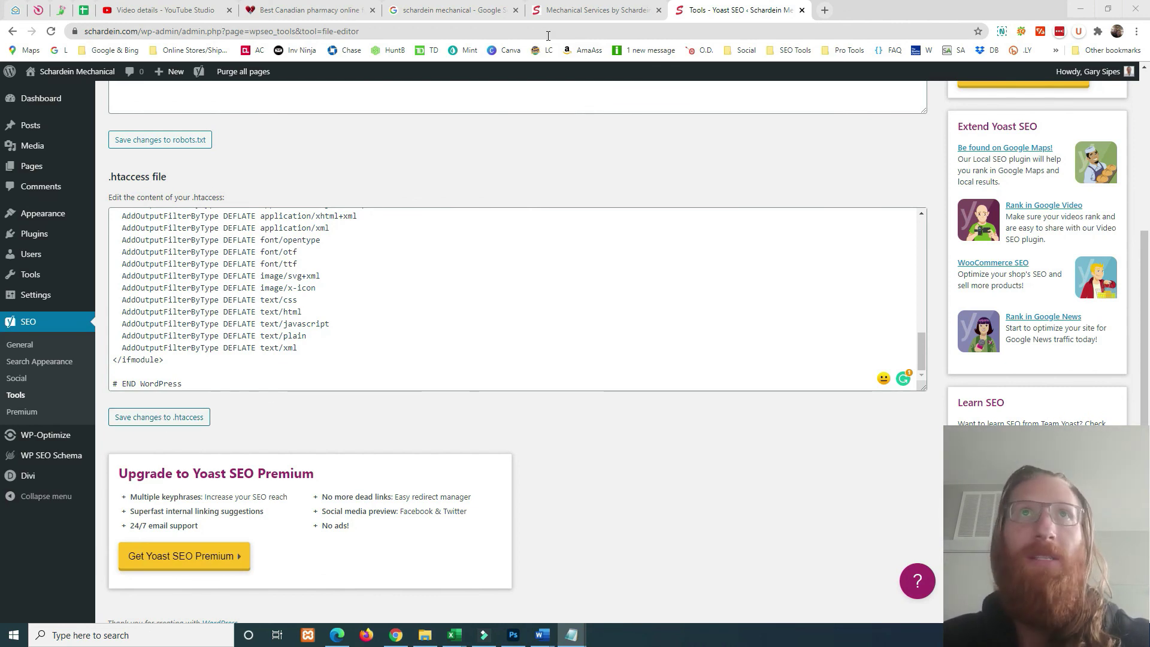
pyautogui.click(428, 9)
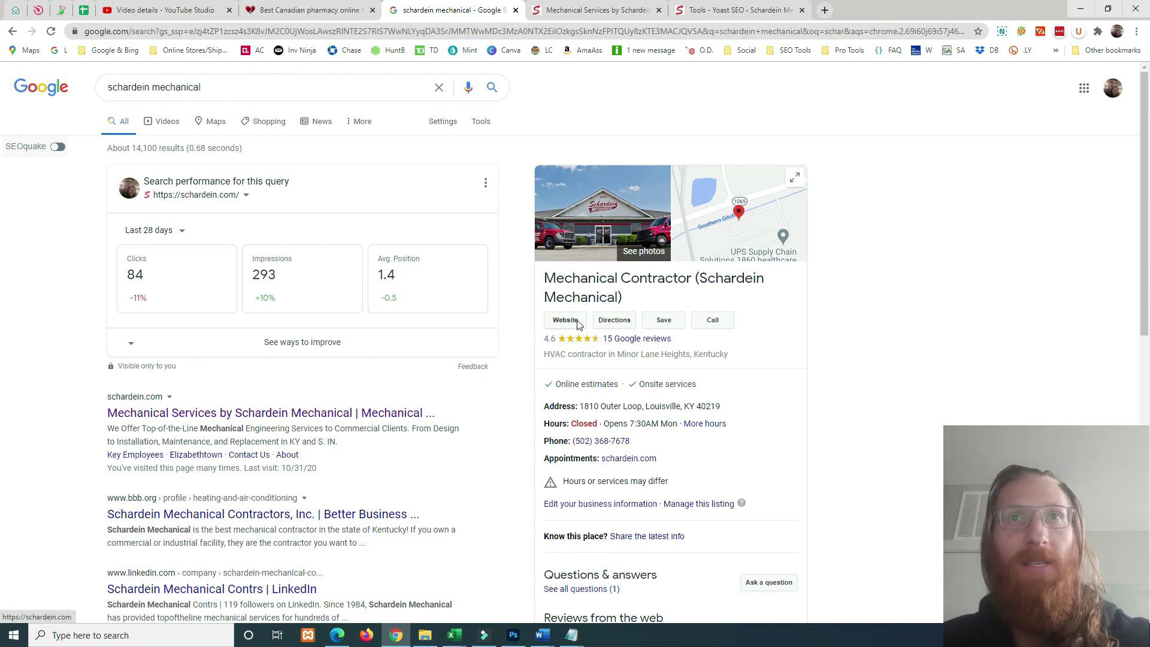
# Cross-check the Google listing with the live site and .htaccess editor, ending on the Pages list
pyautogui.click(742, 9)
pyautogui.click(588, 10)
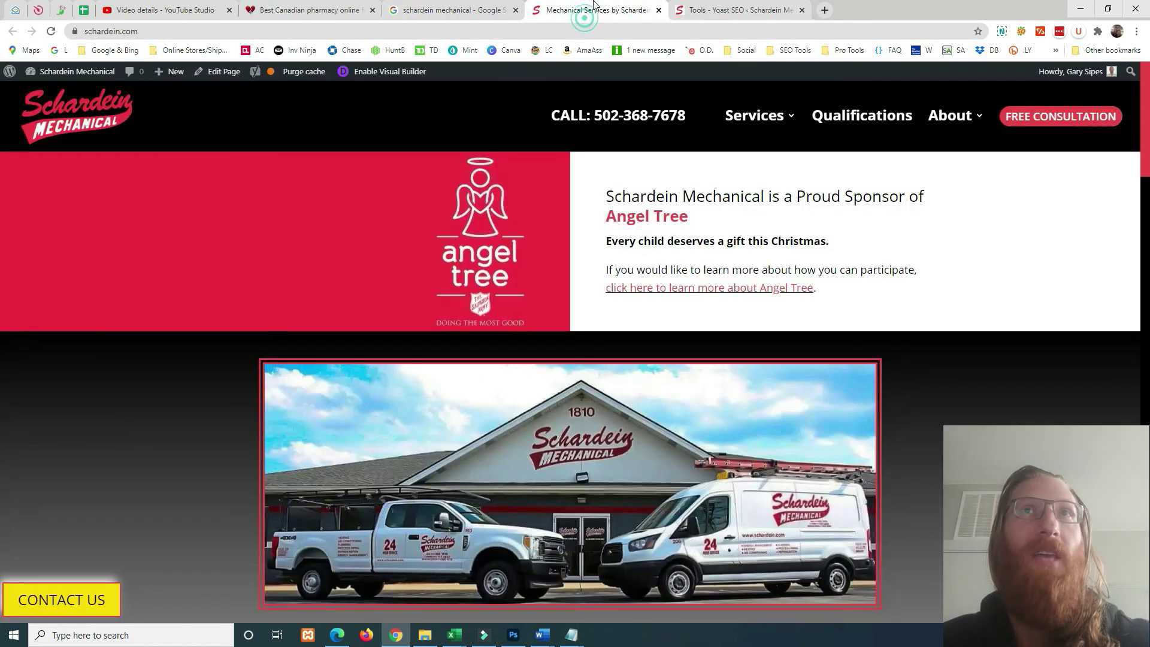
pyautogui.click(773, 15)
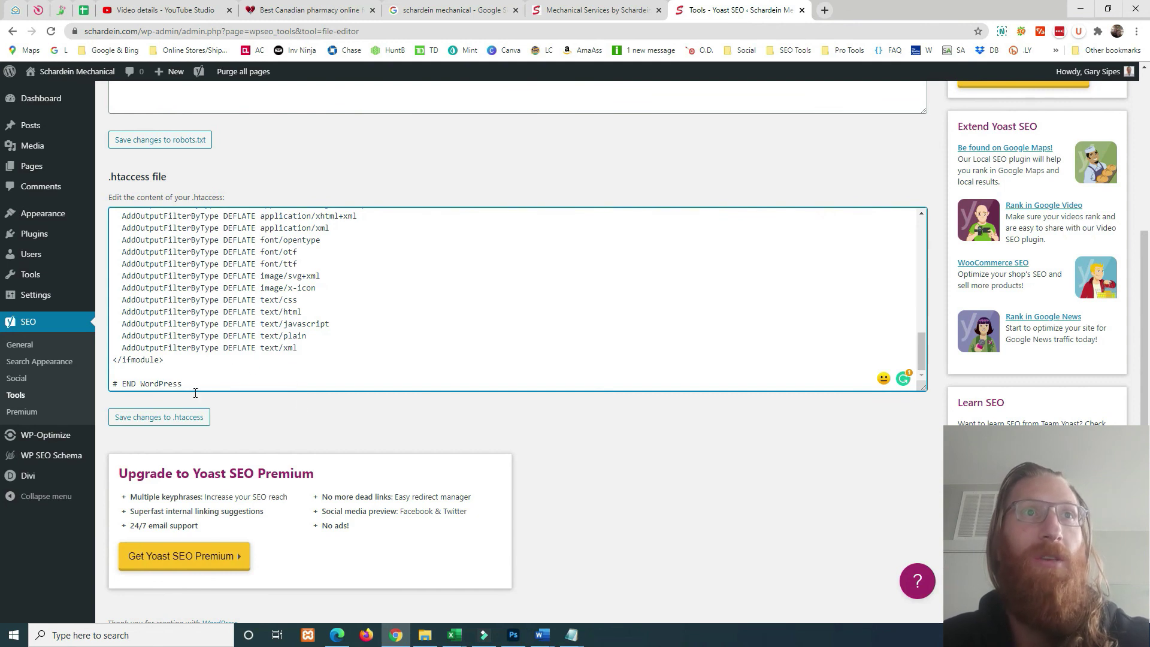
pyautogui.click(455, 10)
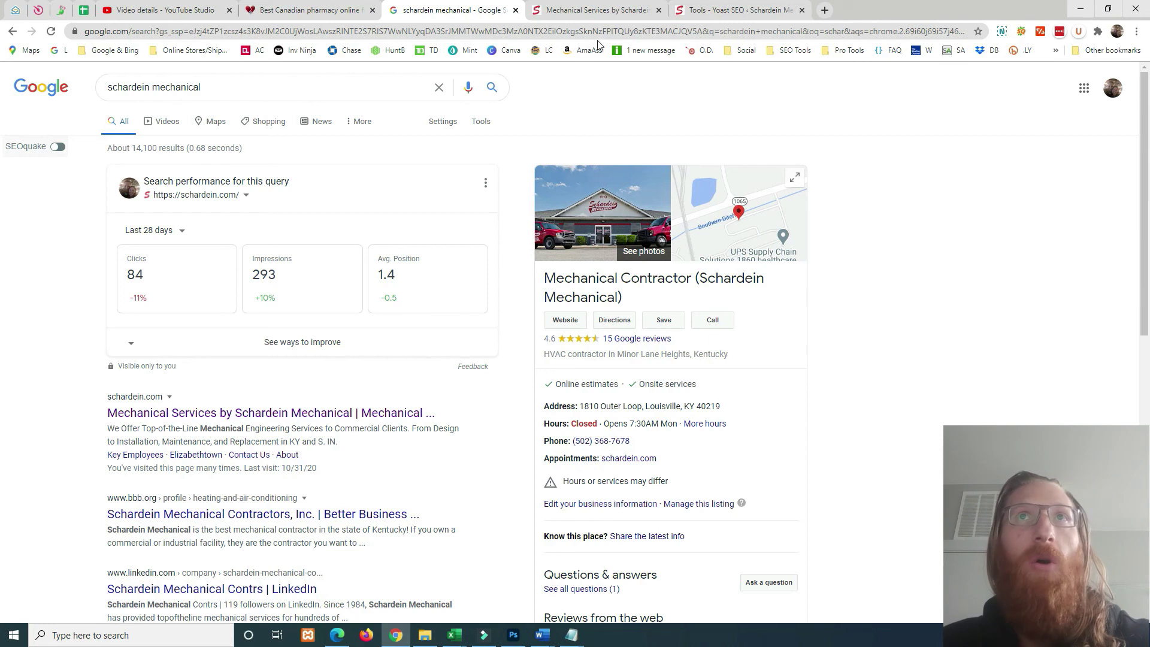
pyautogui.click(611, 11)
pyautogui.click(709, 13)
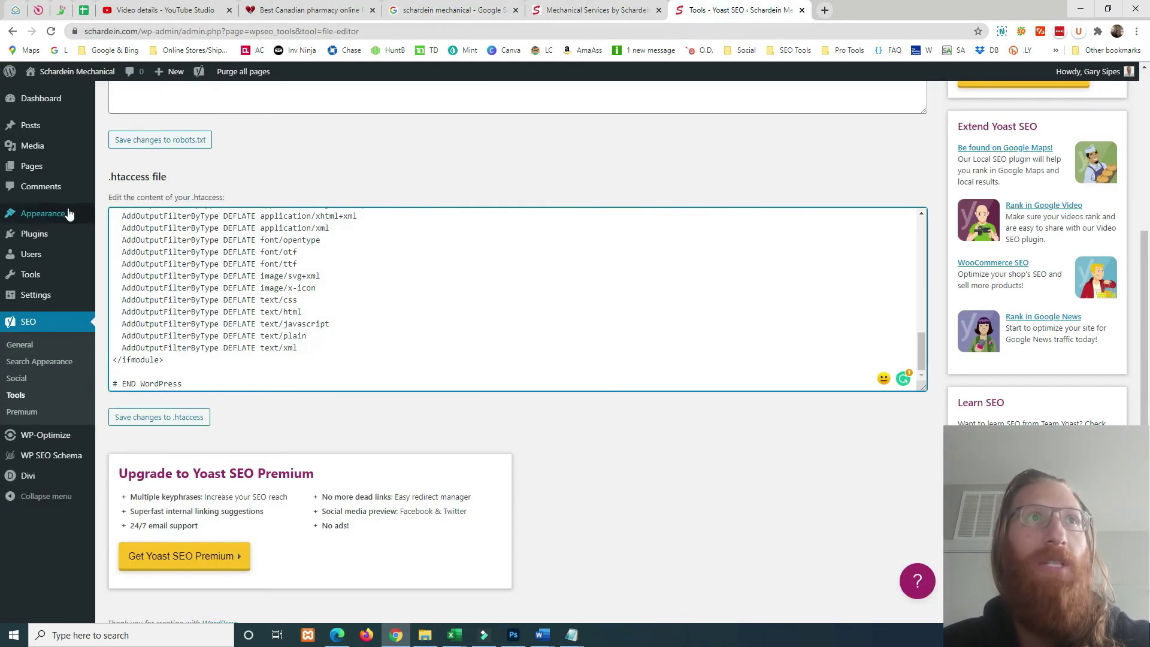
pyautogui.click(37, 164)
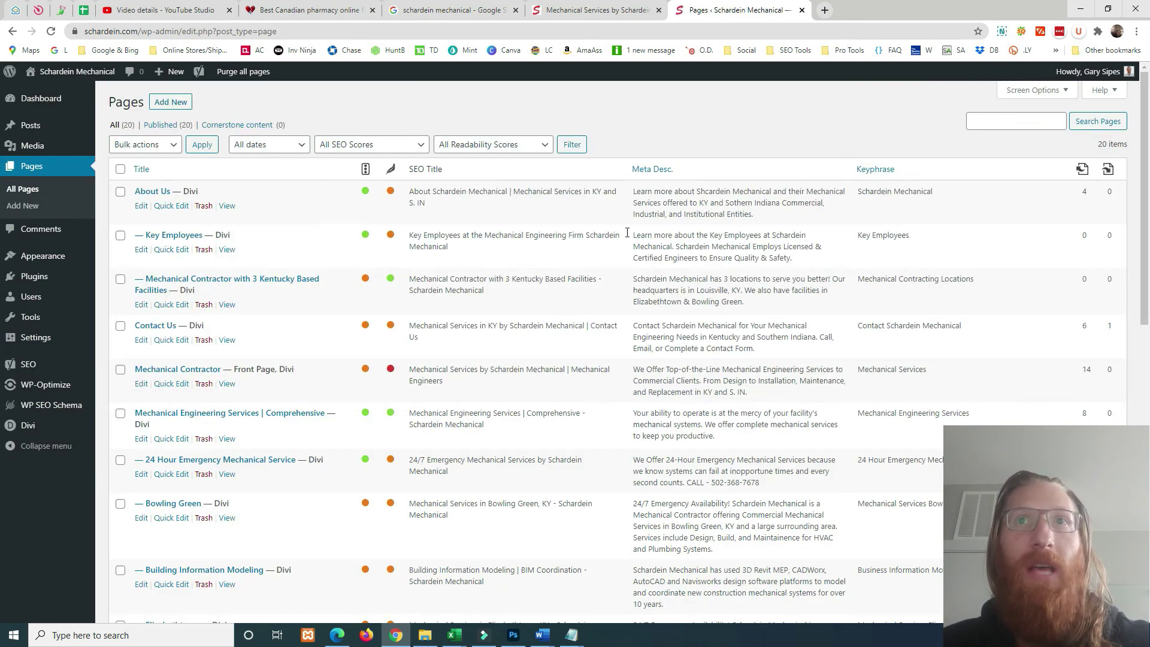
pyautogui.scroll(-4, 696, 325)
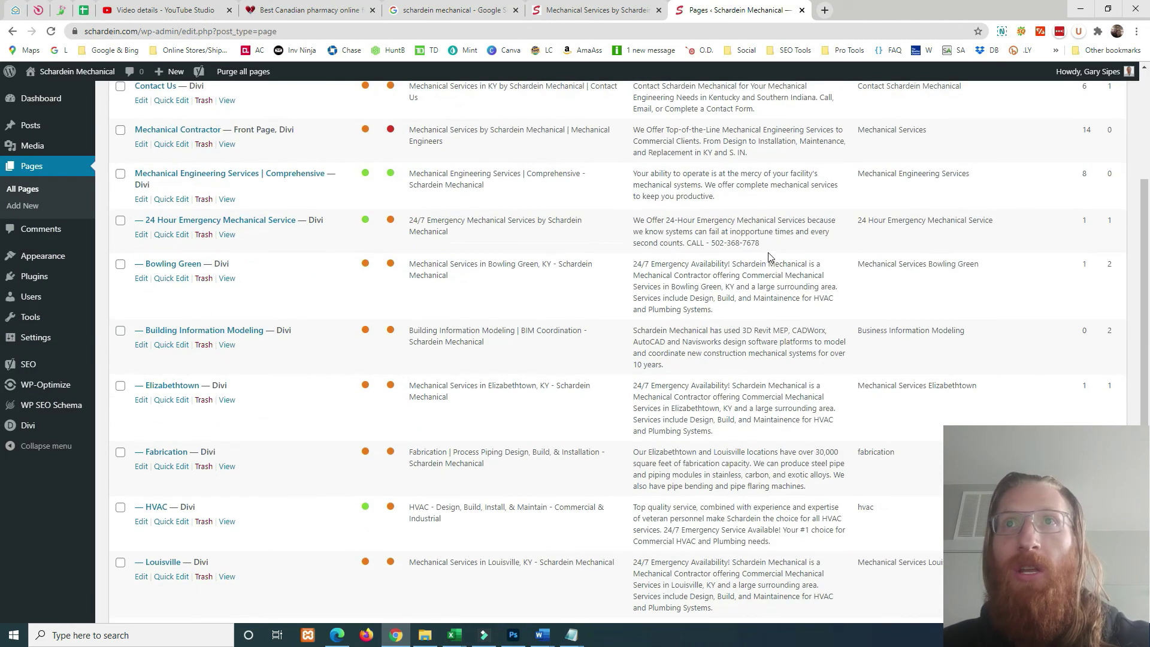
pyautogui.scroll(-4, 718, 243)
pyautogui.scroll(8, 862, 386)
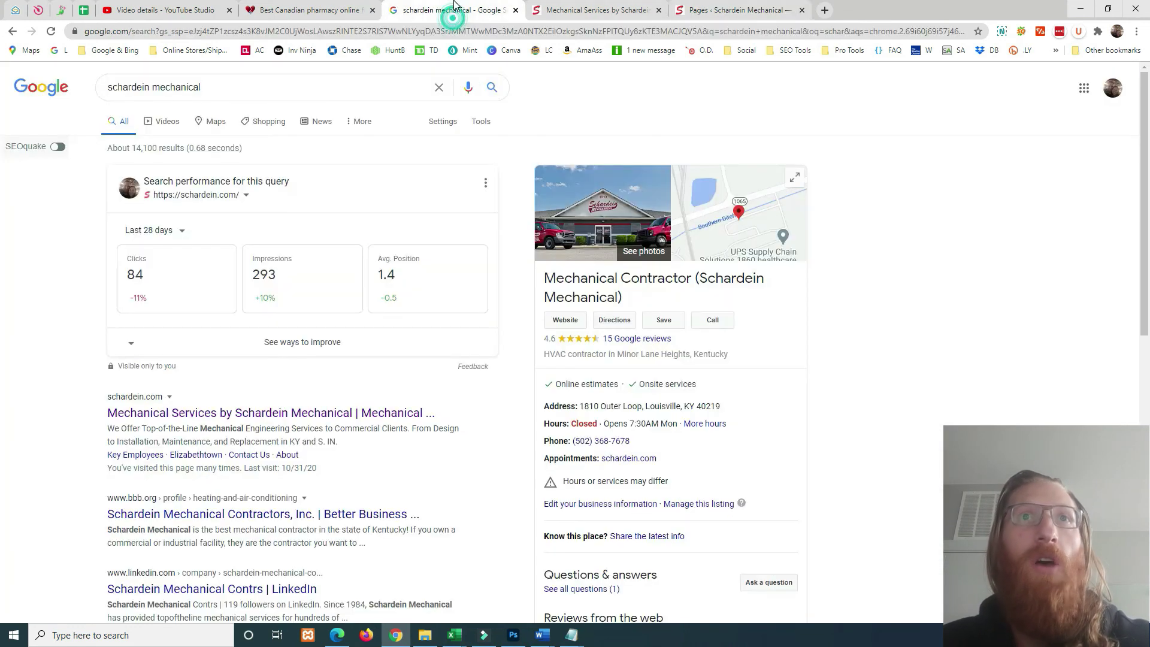
pyautogui.click(447, 10)
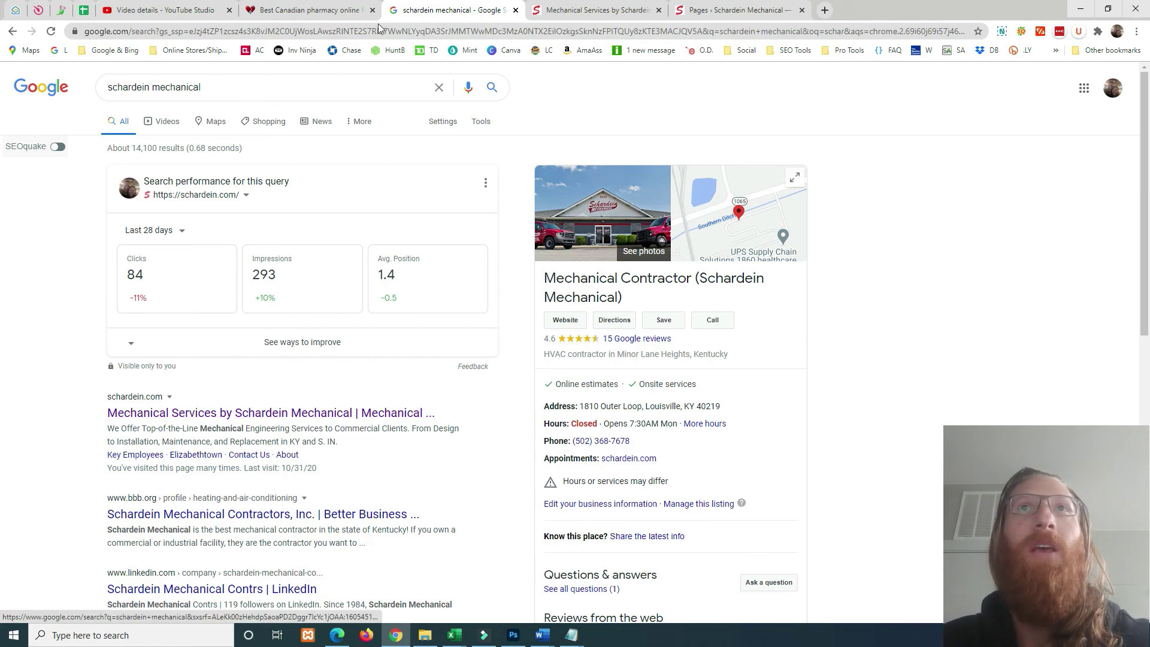
pyautogui.click(596, 10)
pyautogui.click(712, 8)
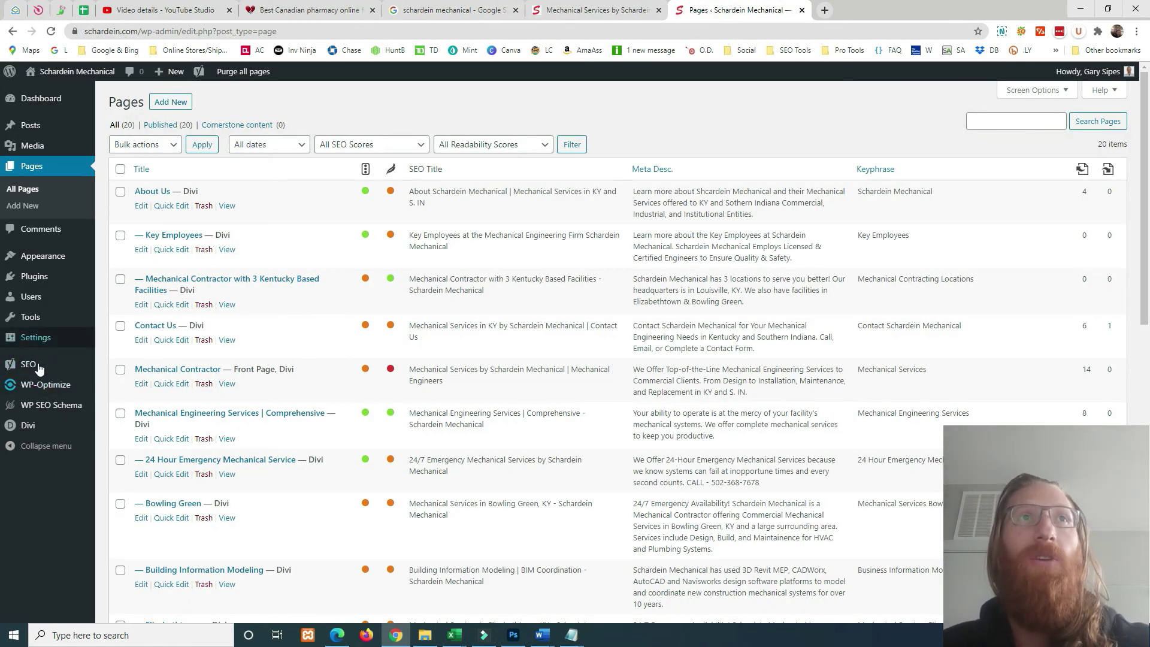
# Open All Users to view the two administrator accounts
pyautogui.moveTo(87, 347)
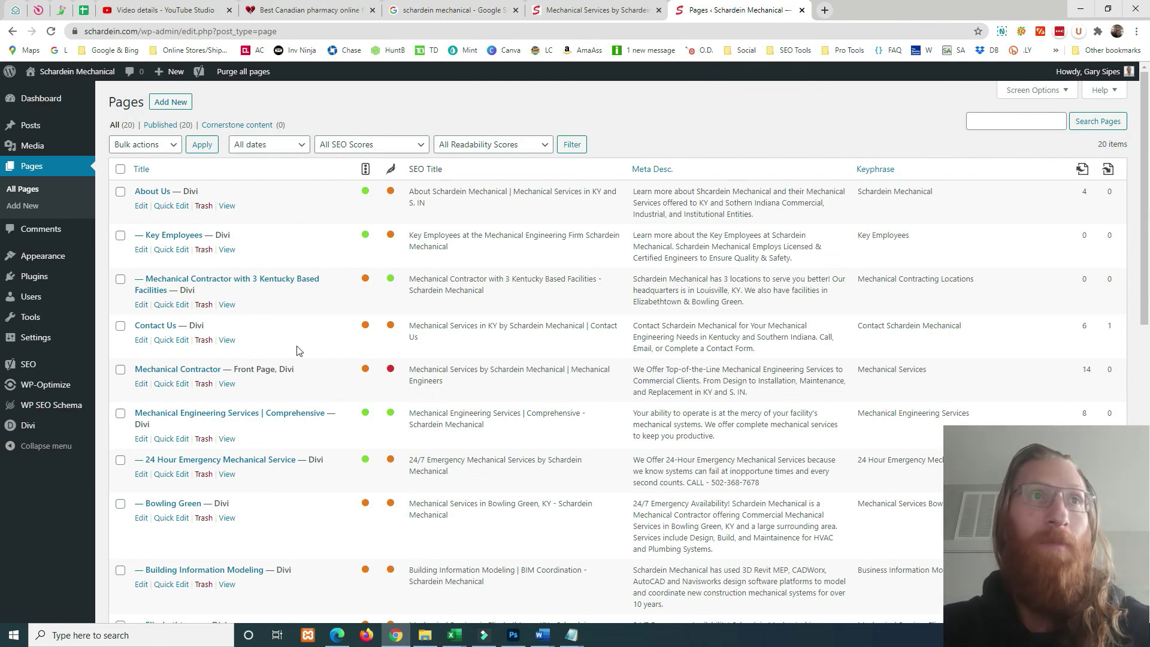
pyautogui.click(42, 296)
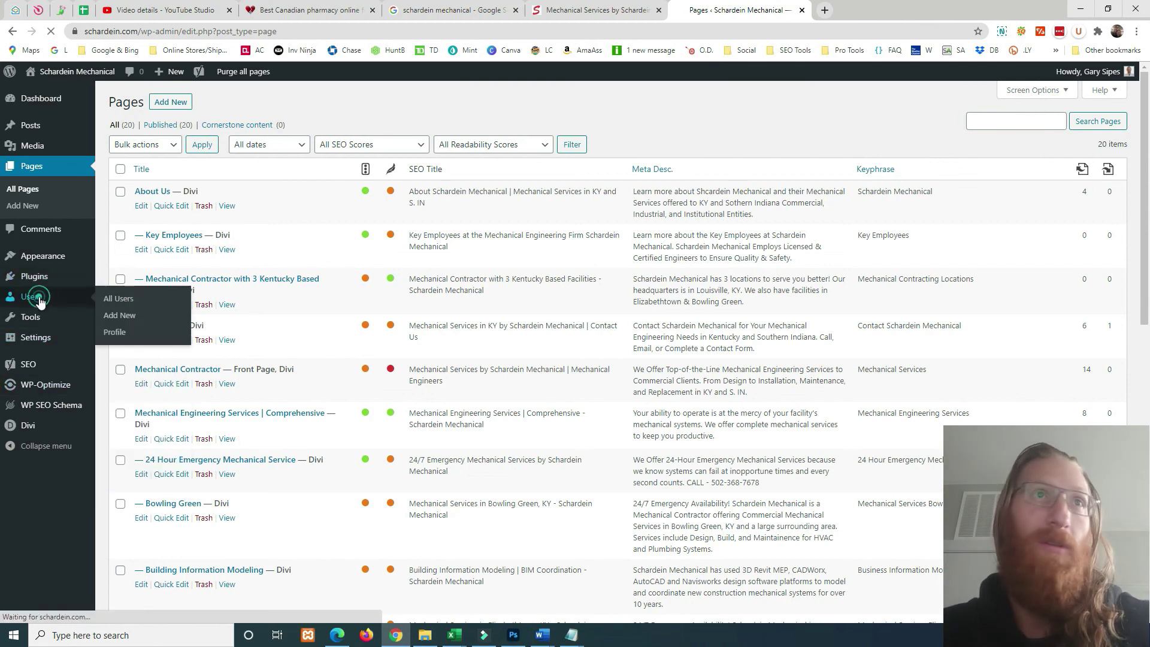